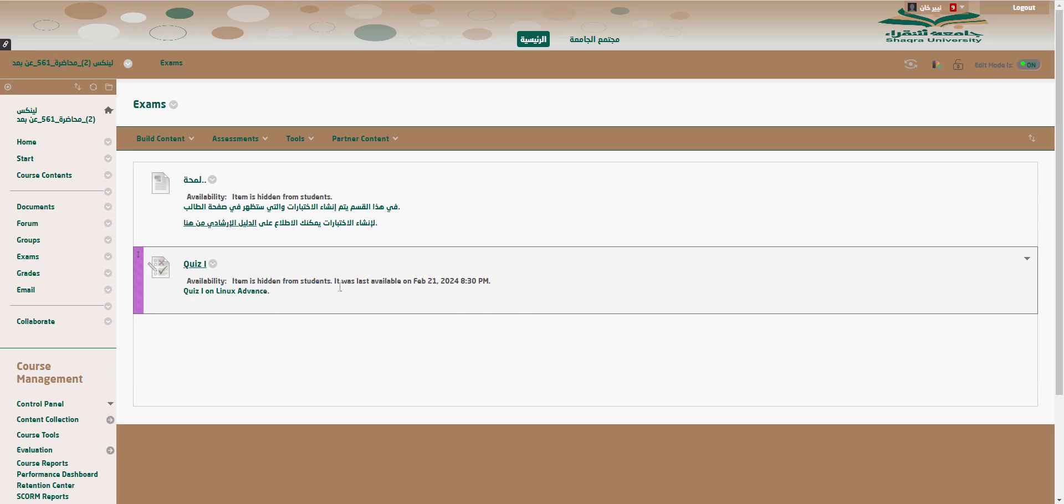
Open the test options of Quiz I from the Exams content list for editing.
drag(334, 281, 501, 283)
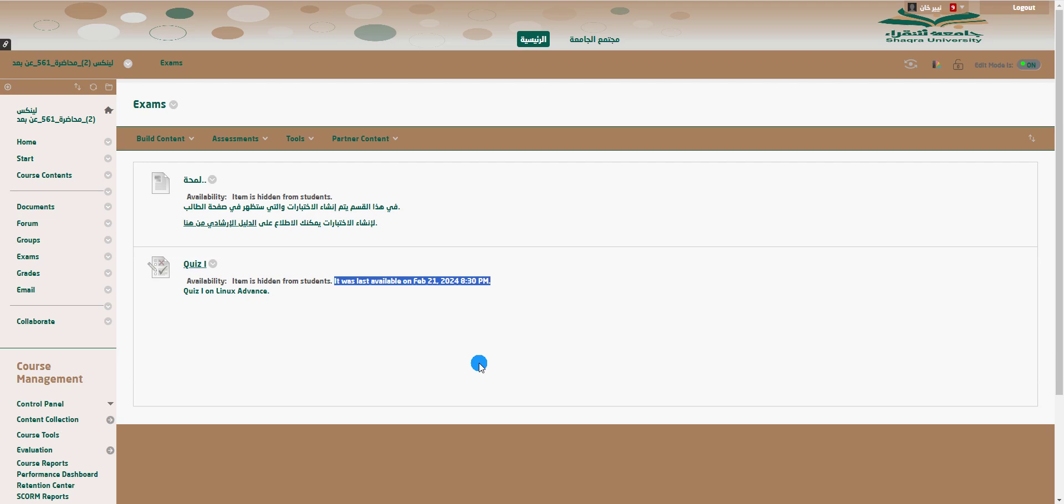
click(214, 265)
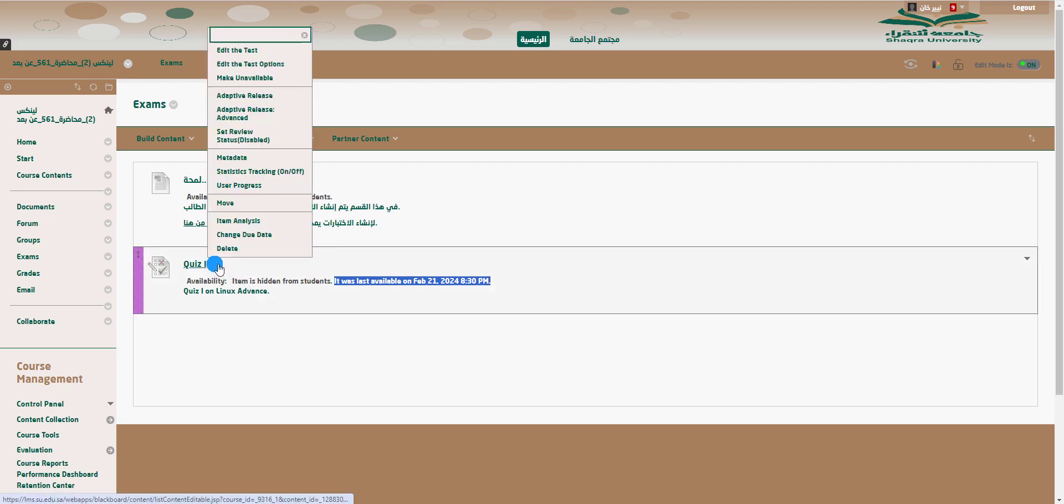
click(245, 63)
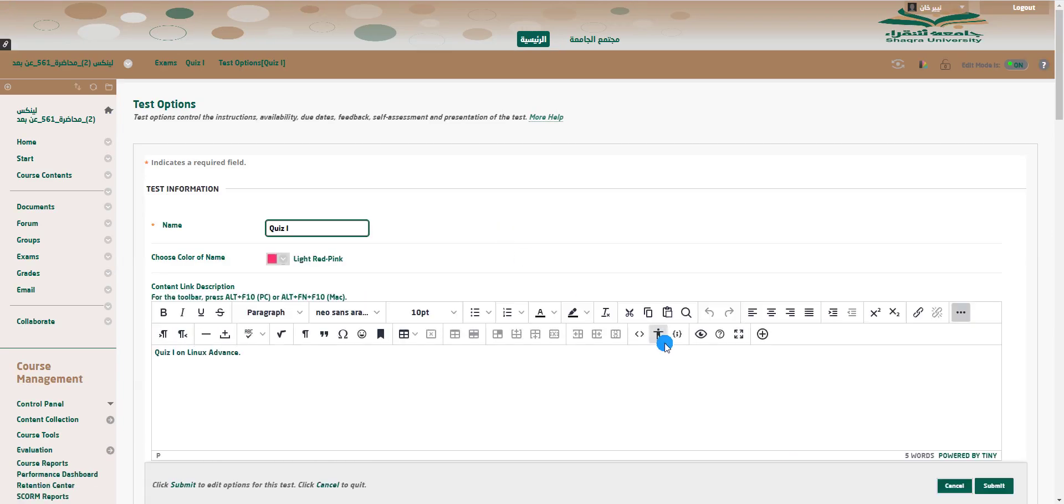
Review Quiz I's information and instructions, and choose Yes for making the test available to students.
scroll(666, 344, down, 2)
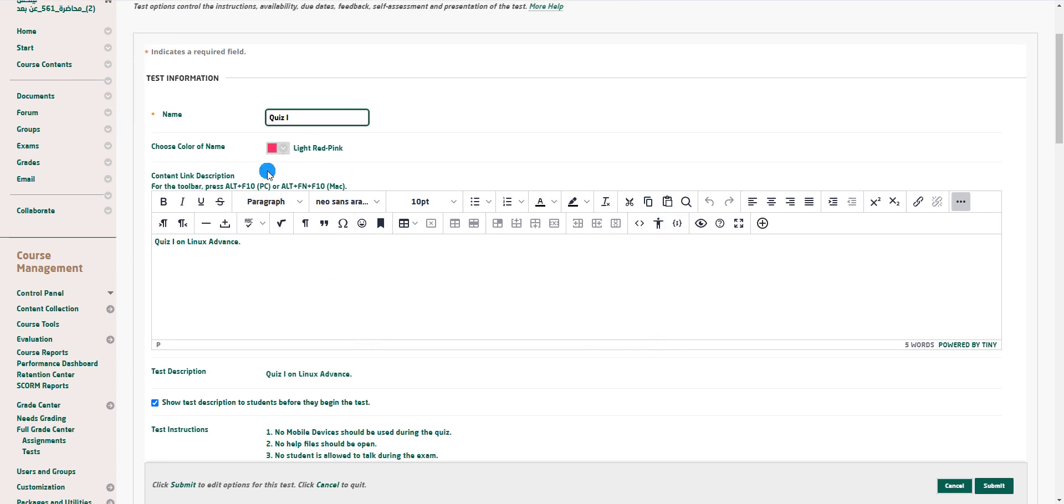
scroll(450, 321, down, 3)
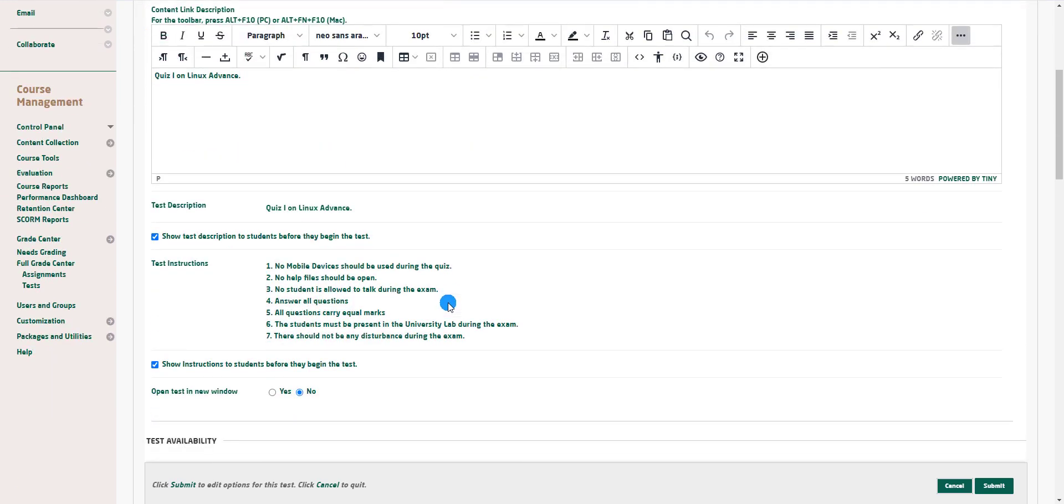
scroll(449, 305, down, 2)
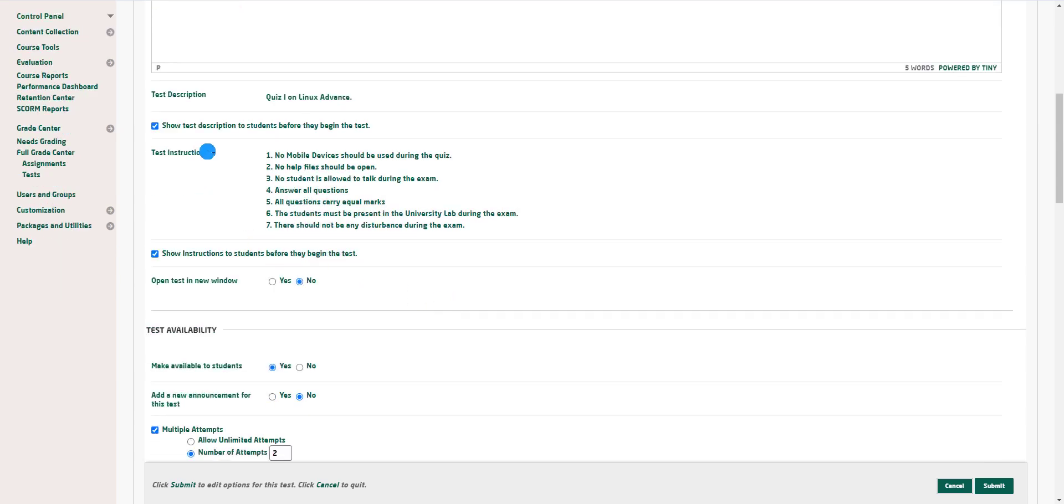
scroll(310, 197, down, 2)
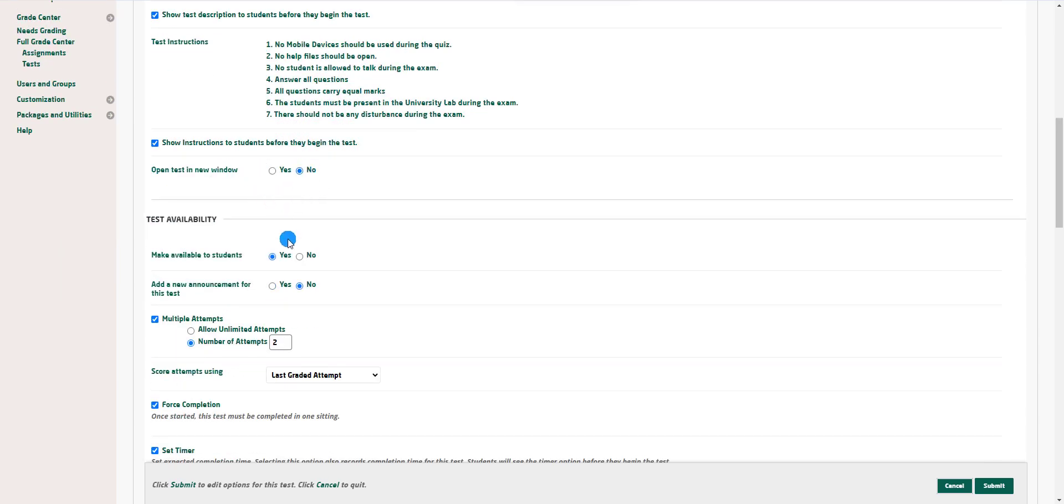
click(272, 256)
scroll(273, 258, down, 1)
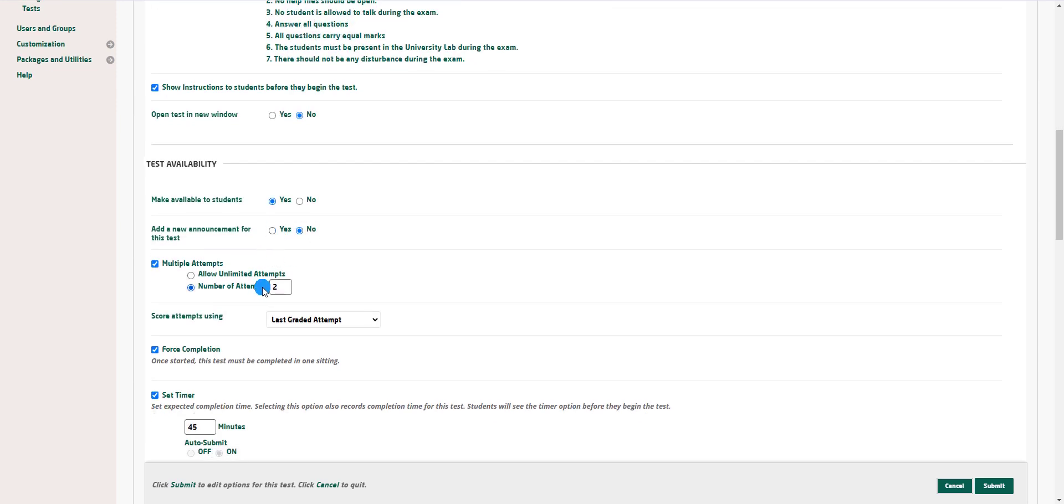
Examine the test's attempts, scoring, timer, display date range and password settings in the availability section.
scroll(313, 287, down, 3)
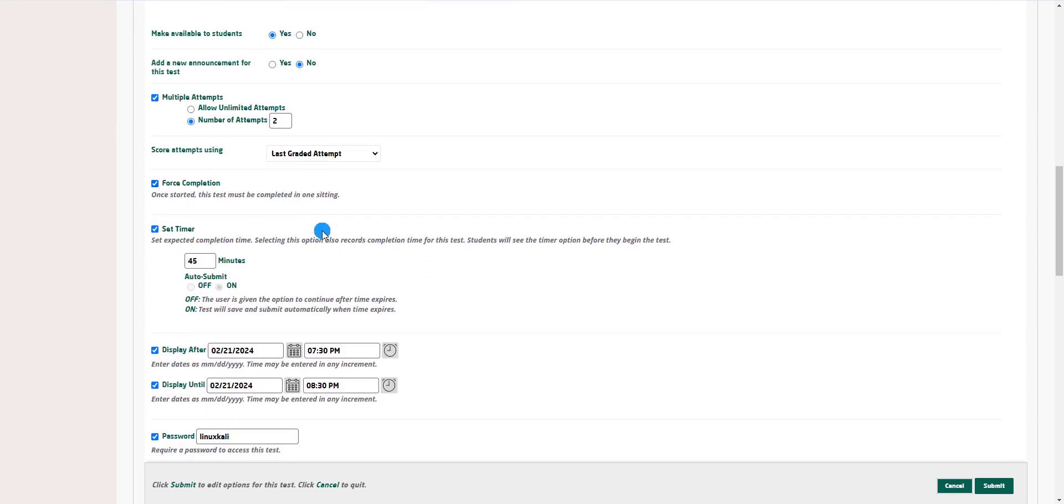
scroll(324, 234, down, 1)
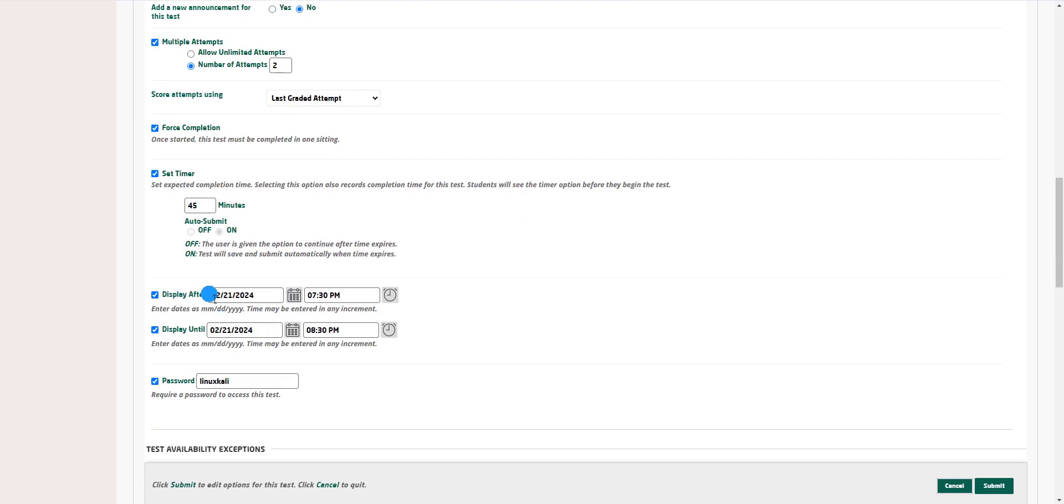
drag(215, 299, 286, 295)
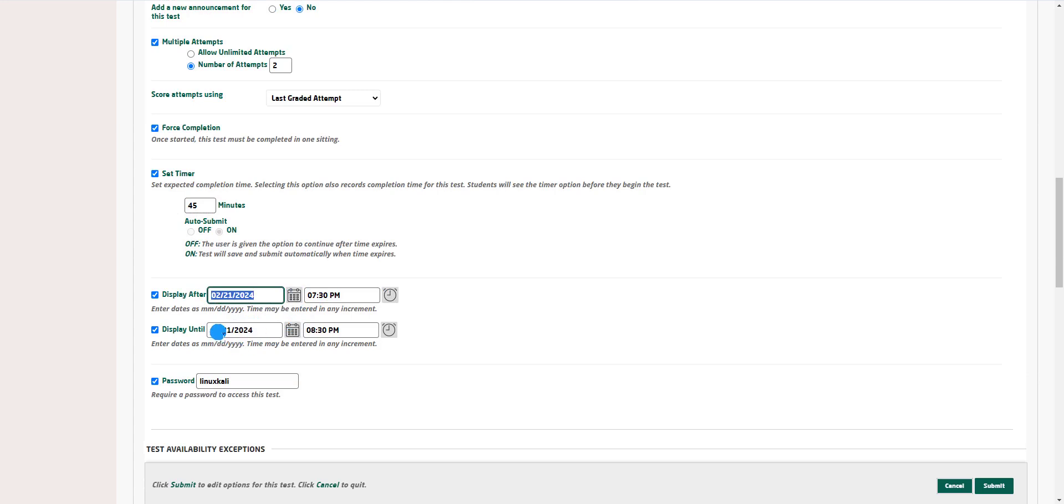
click(216, 331)
drag(215, 331, 254, 331)
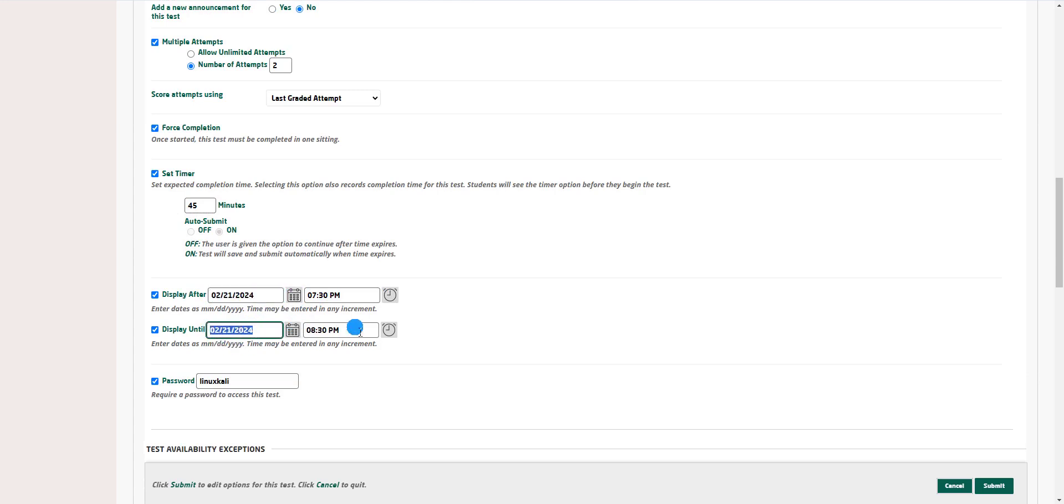
scroll(317, 334, down, 3)
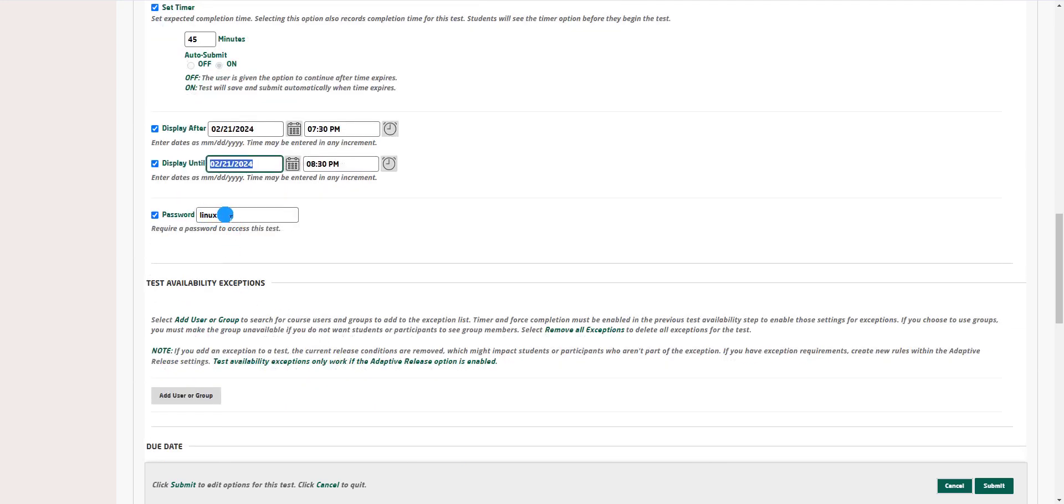
scroll(415, 241, down, 1)
Set the test's due date to 03/31/2024 using the date calendar.
scroll(415, 238, down, 5)
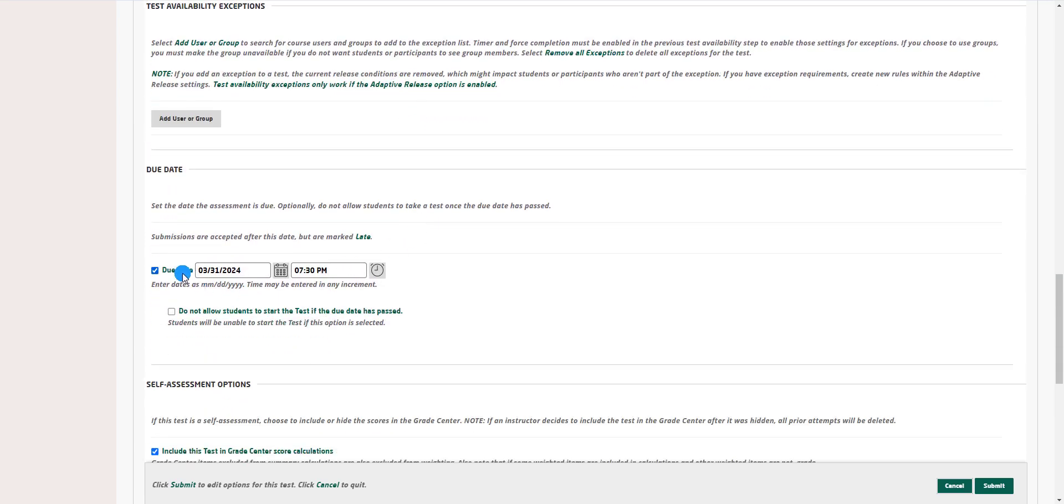
click(281, 272)
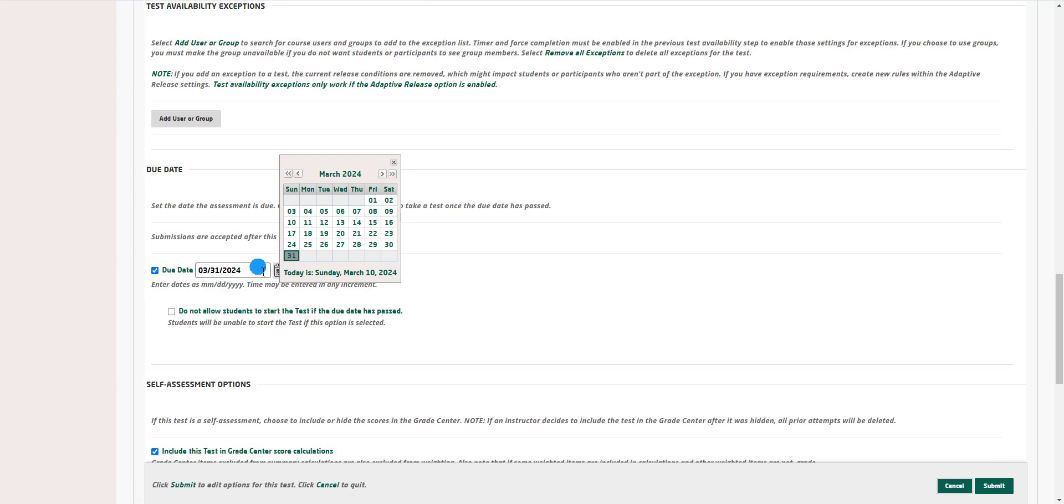
click(292, 256)
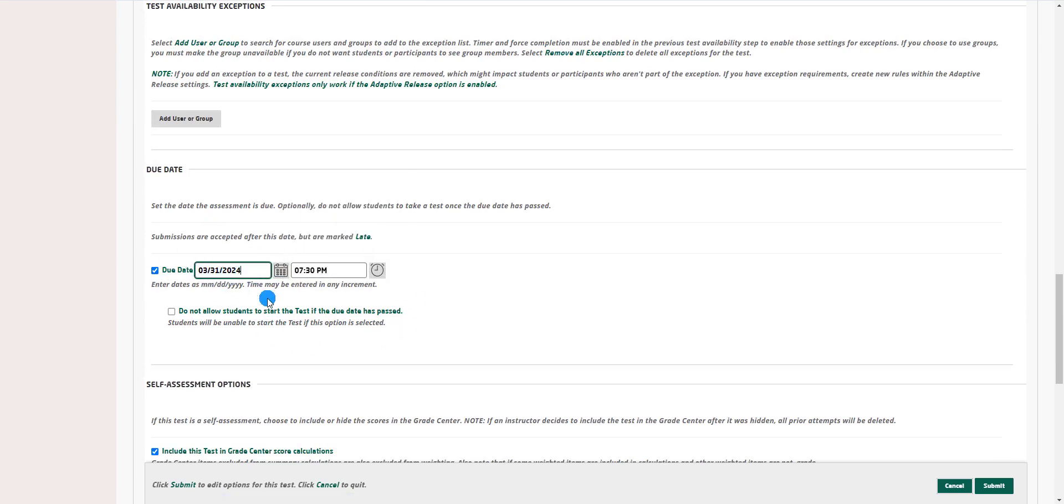
Add one student from the course user list to the test availability exceptions.
scroll(267, 299, down, 2)
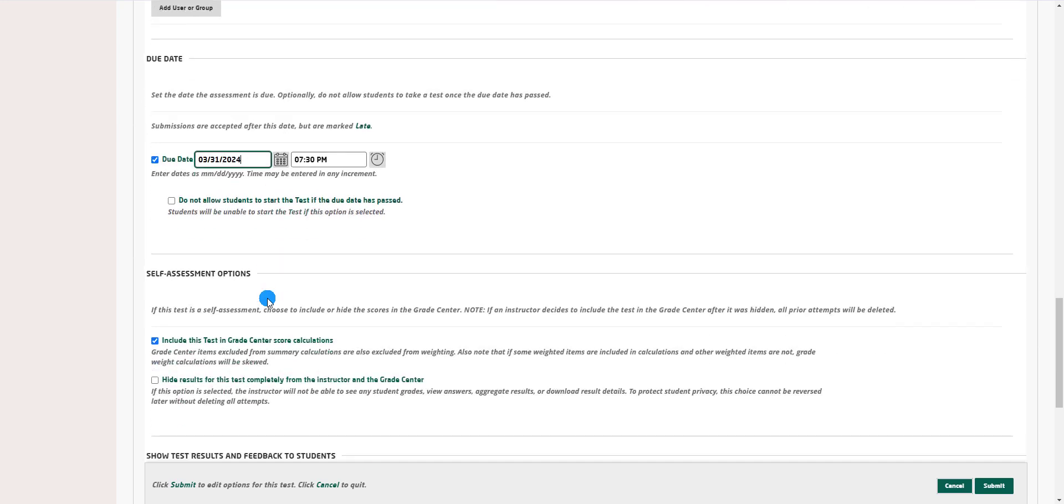
scroll(267, 300, down, 1)
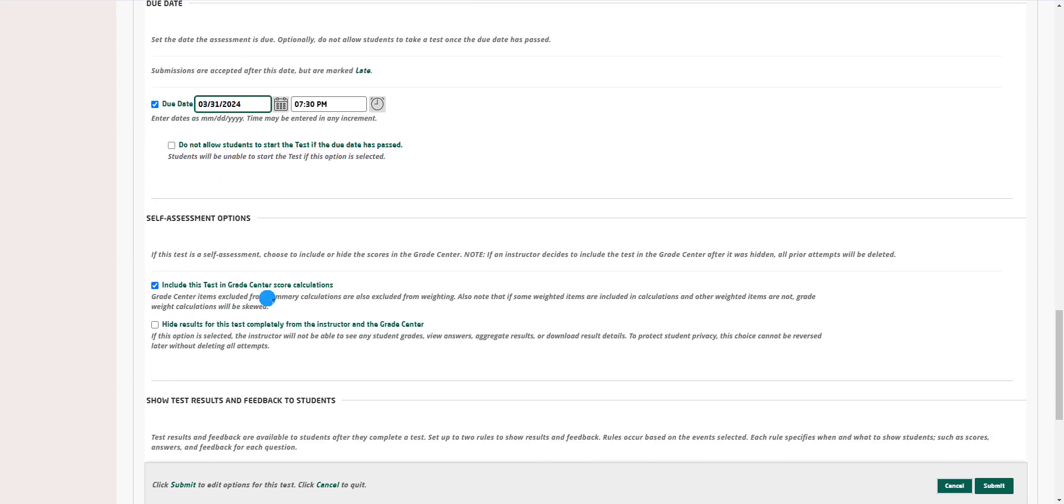
scroll(267, 300, down, 1)
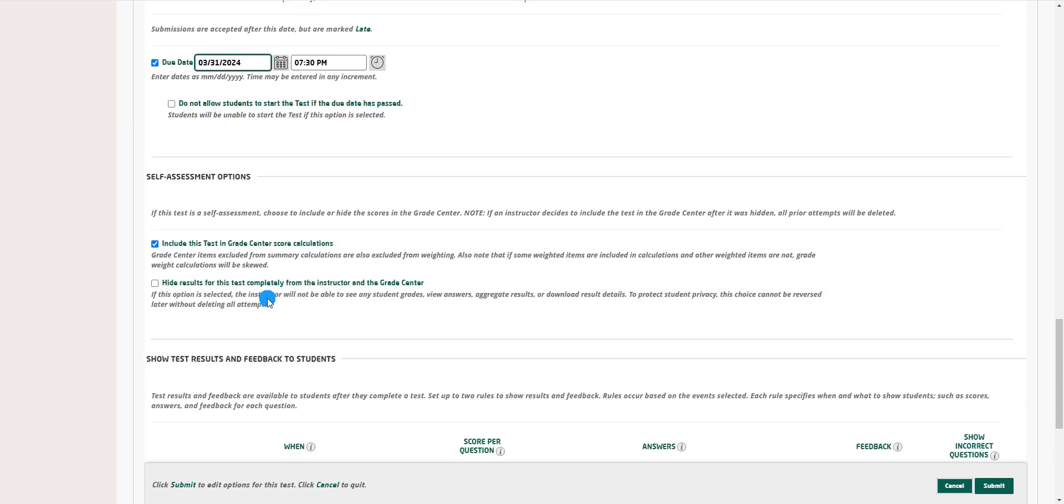
scroll(267, 300, up, 7)
click(202, 291)
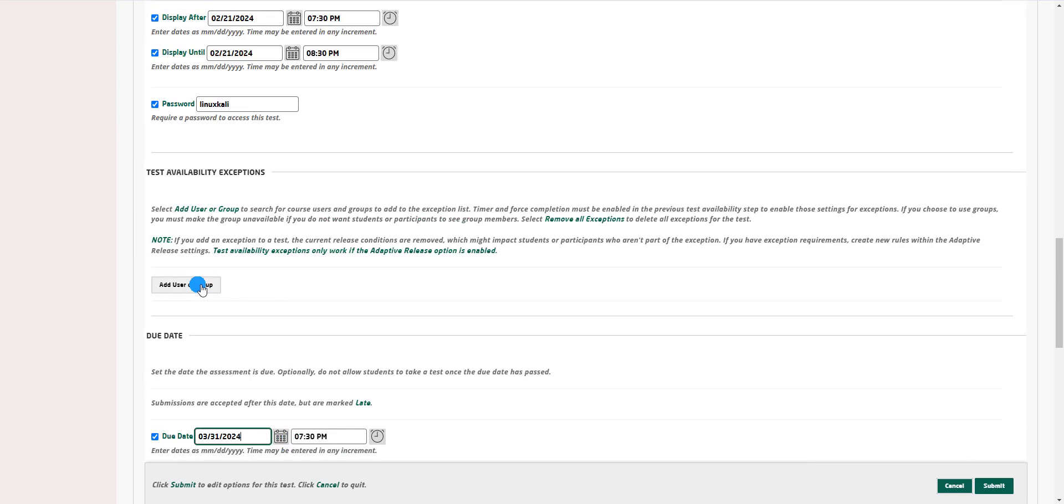
click(201, 289)
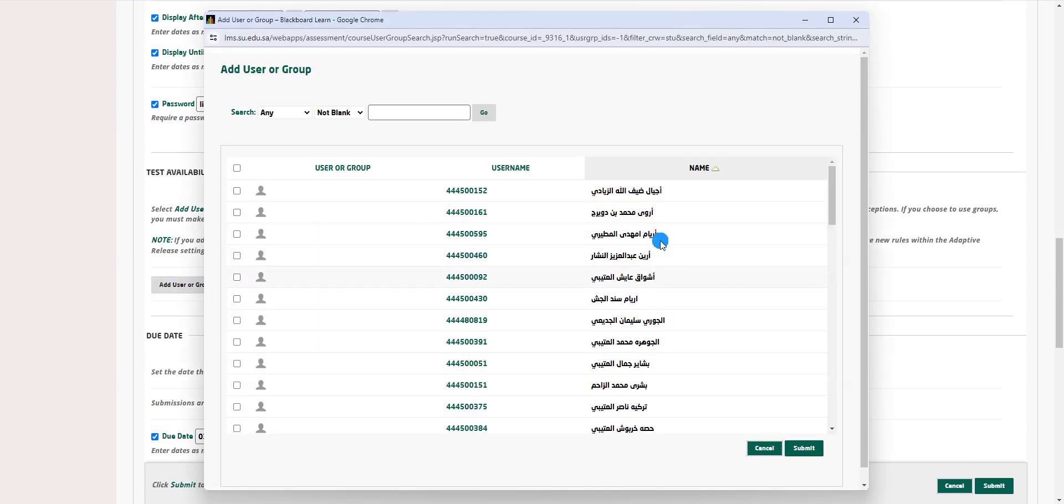
click(708, 169)
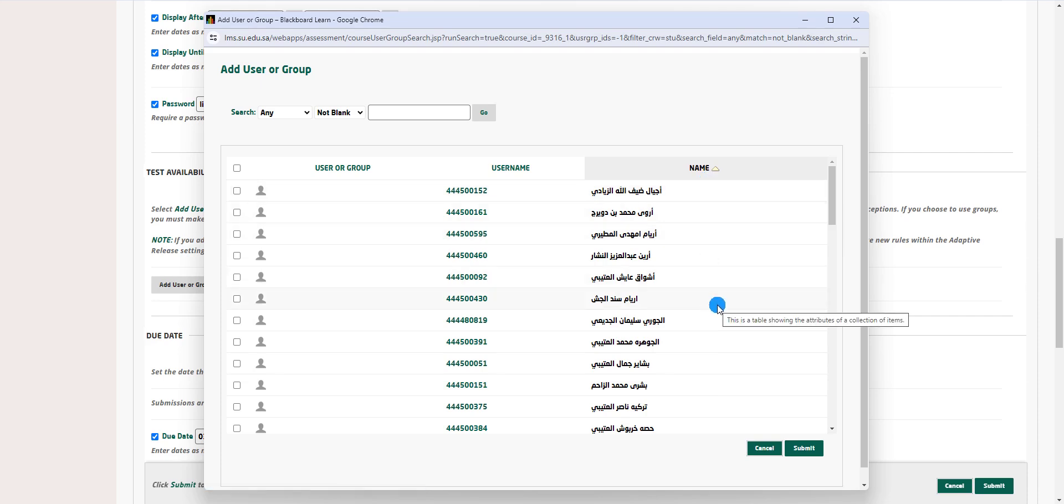
scroll(718, 308, down, 5)
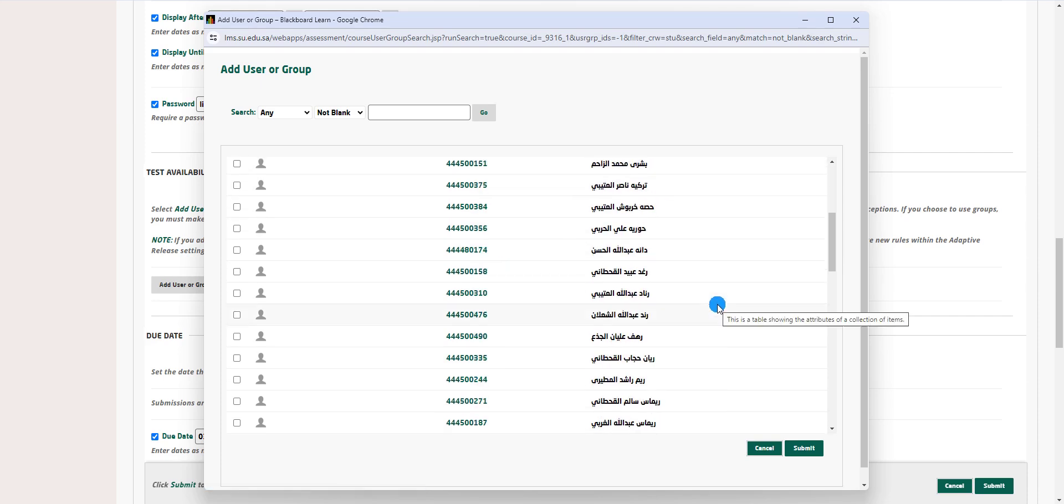
scroll(718, 308, down, 1)
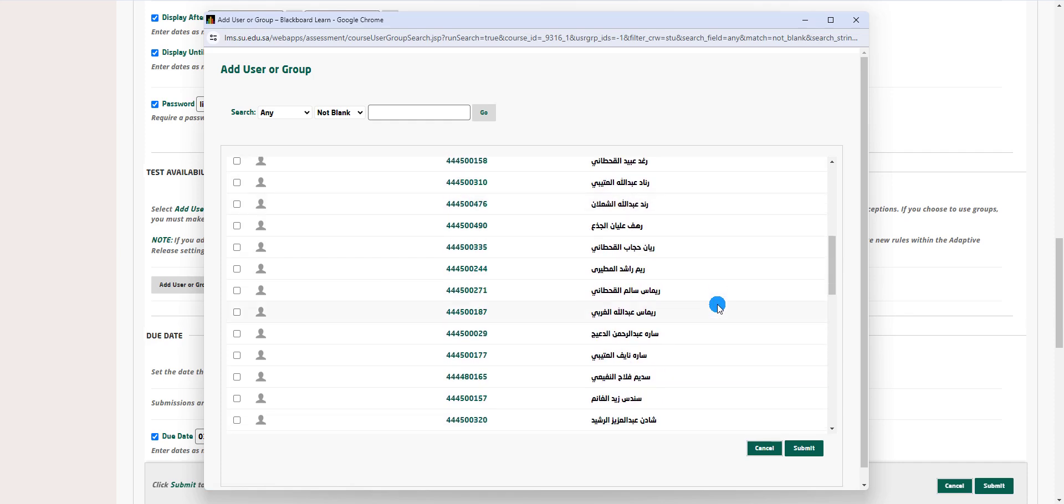
scroll(719, 308, down, 2)
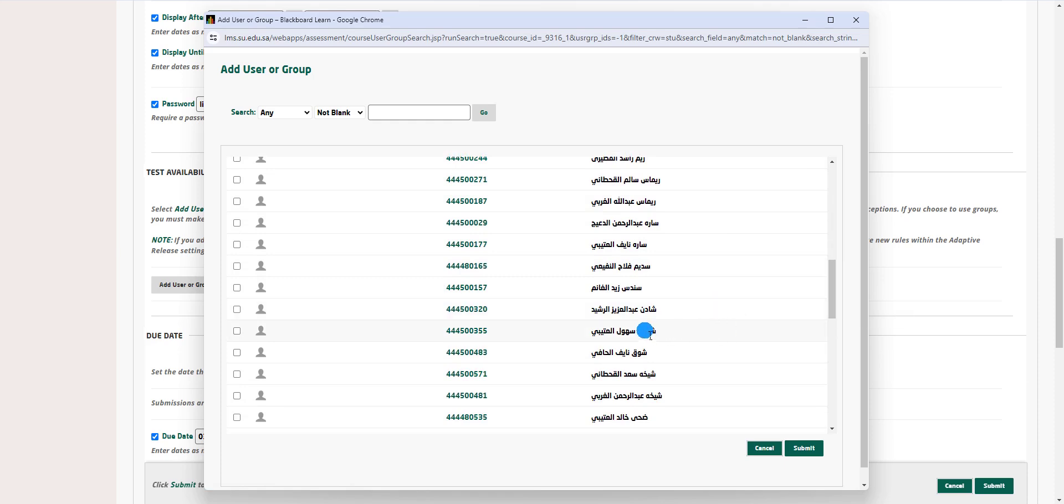
click(236, 331)
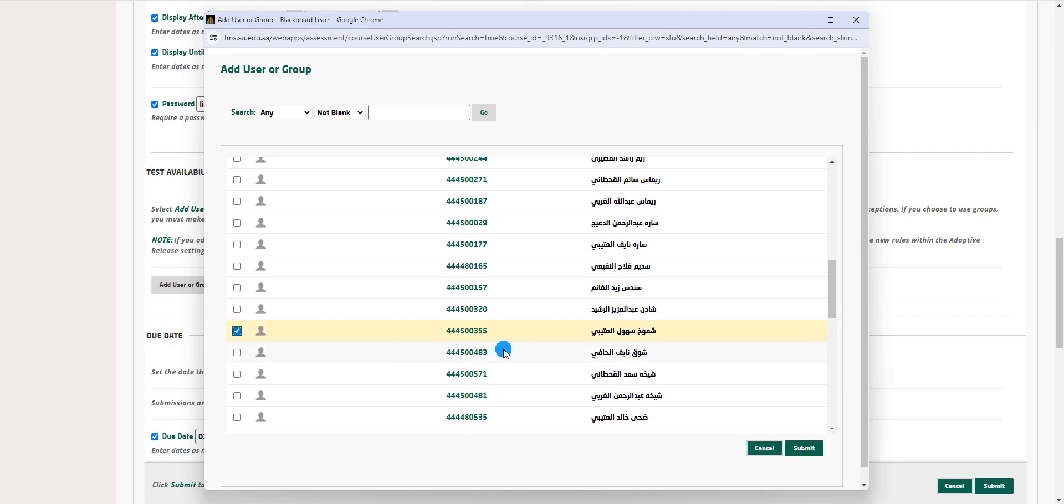
click(804, 450)
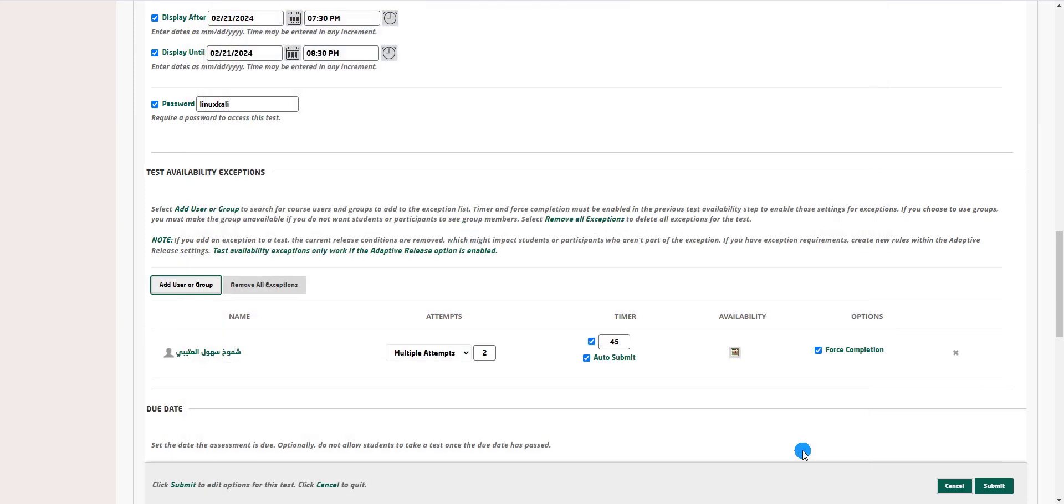
Set the attempts allowed in the student's availability exception to Single Attempt.
click(463, 354)
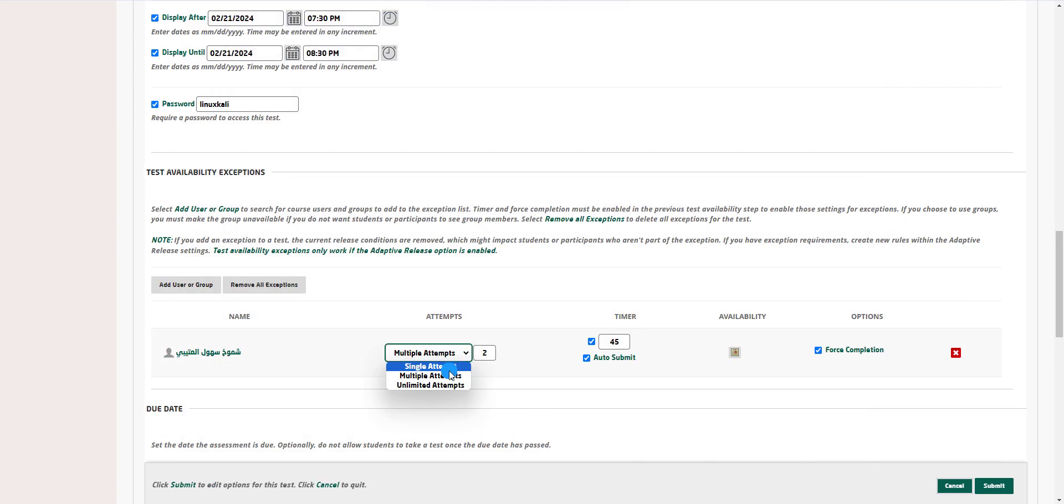
click(453, 367)
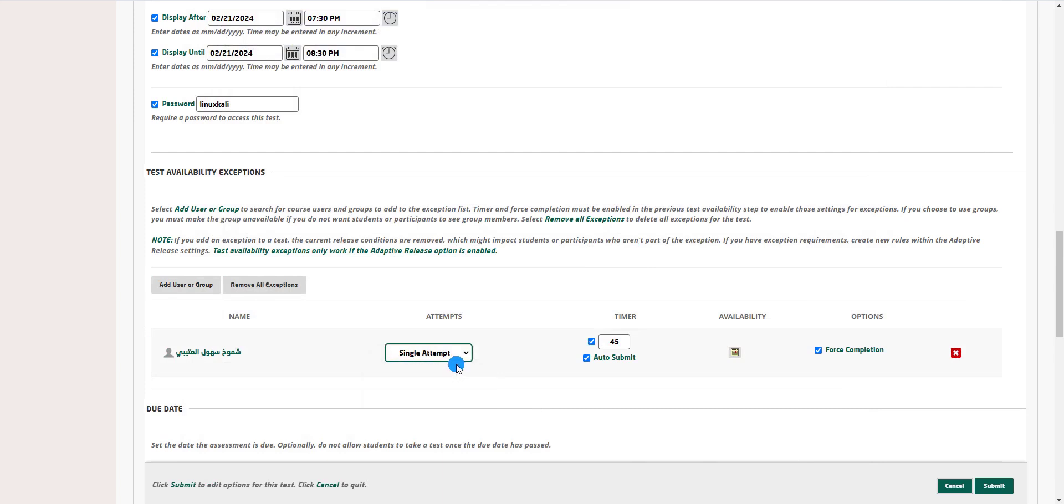
click(618, 344)
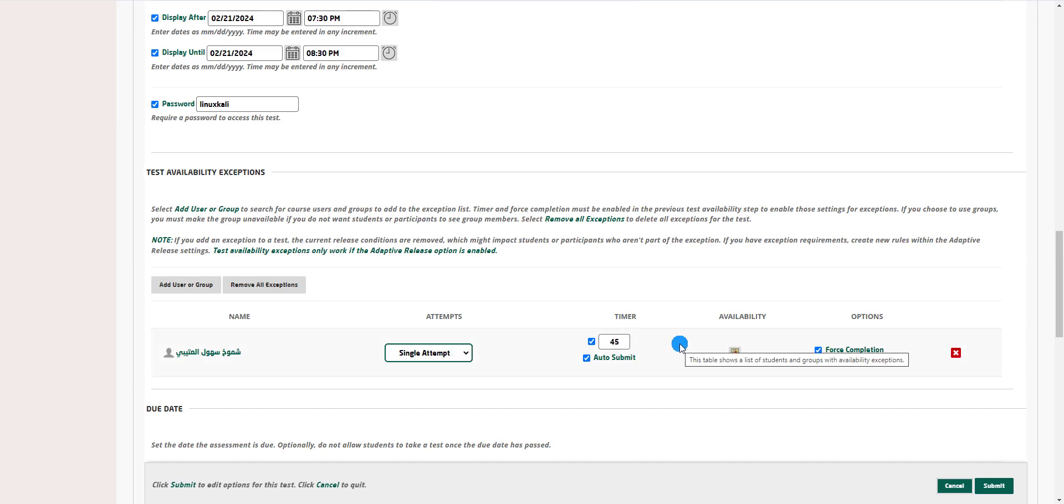
Set the After availability in the student's exception to 03/13/2024 at 06:30 PM using the date and time pickers.
click(736, 352)
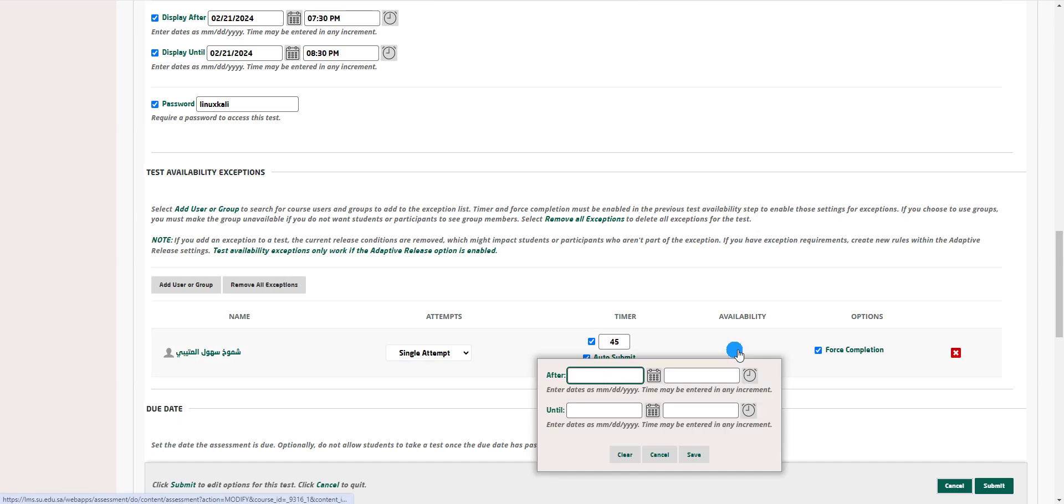
click(607, 375)
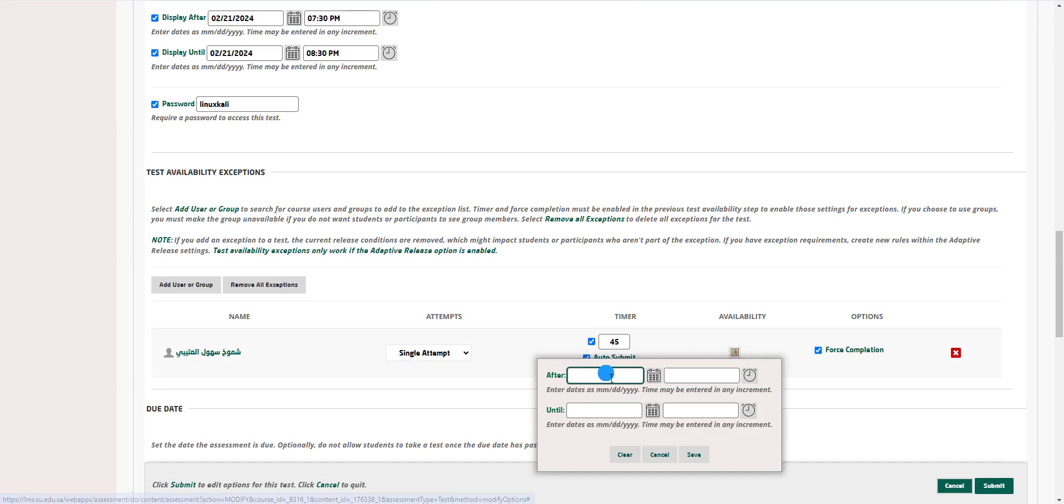
click(654, 377)
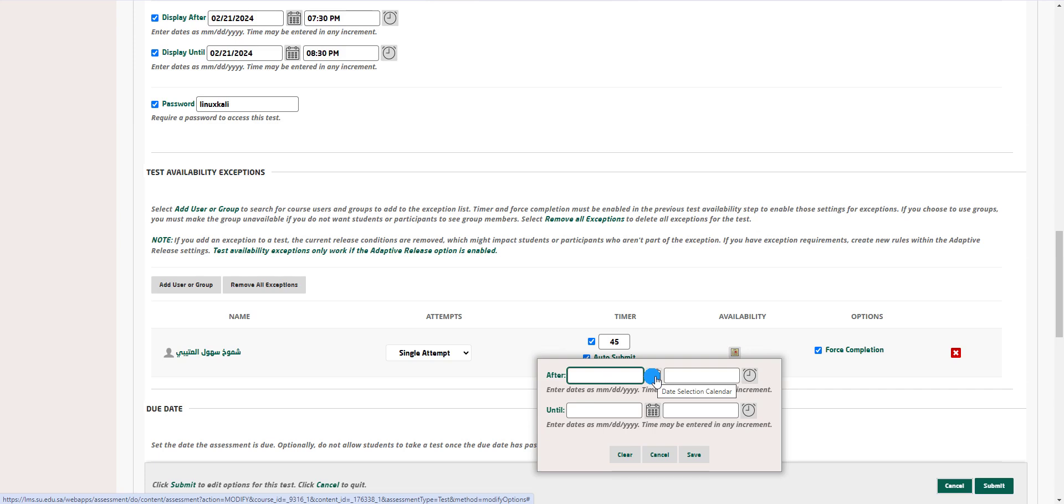
click(654, 378)
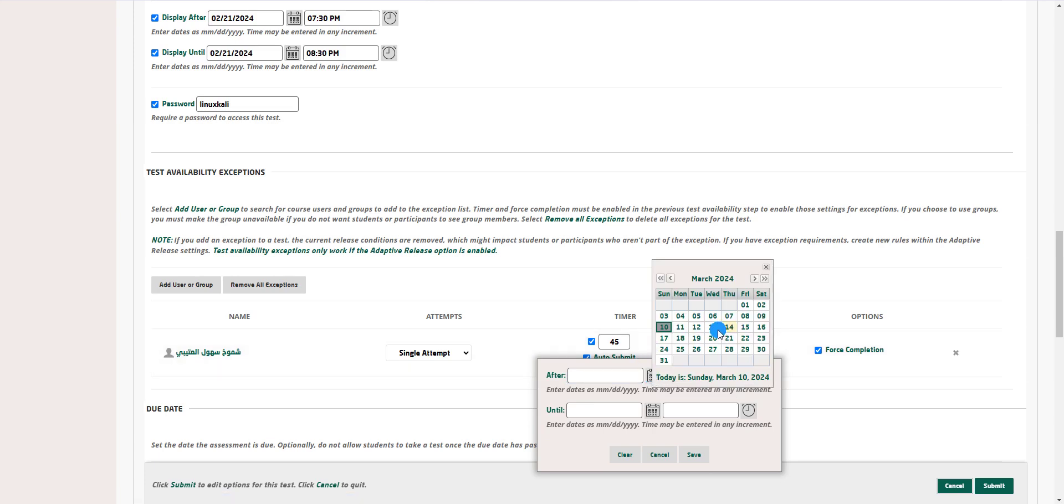
click(717, 331)
click(717, 375)
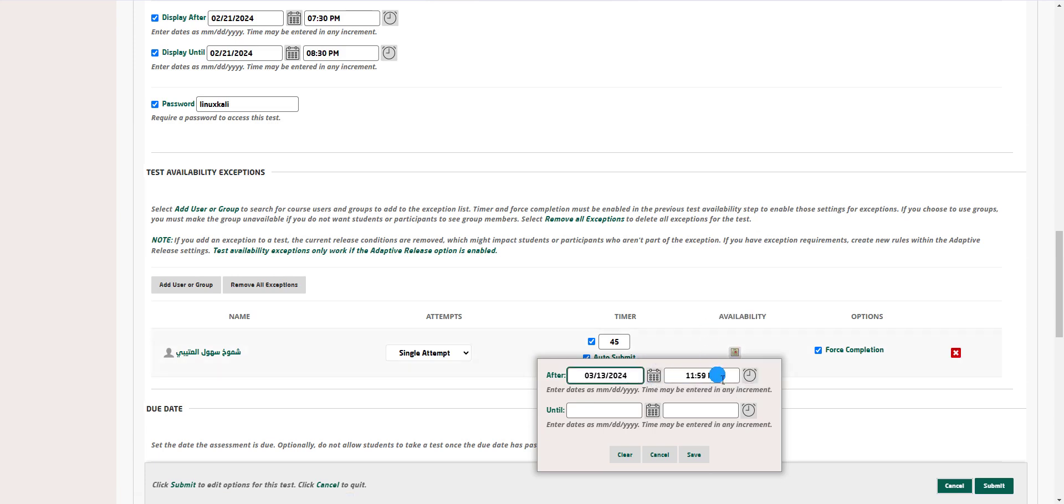
click(753, 375)
scroll(763, 378, down, 4)
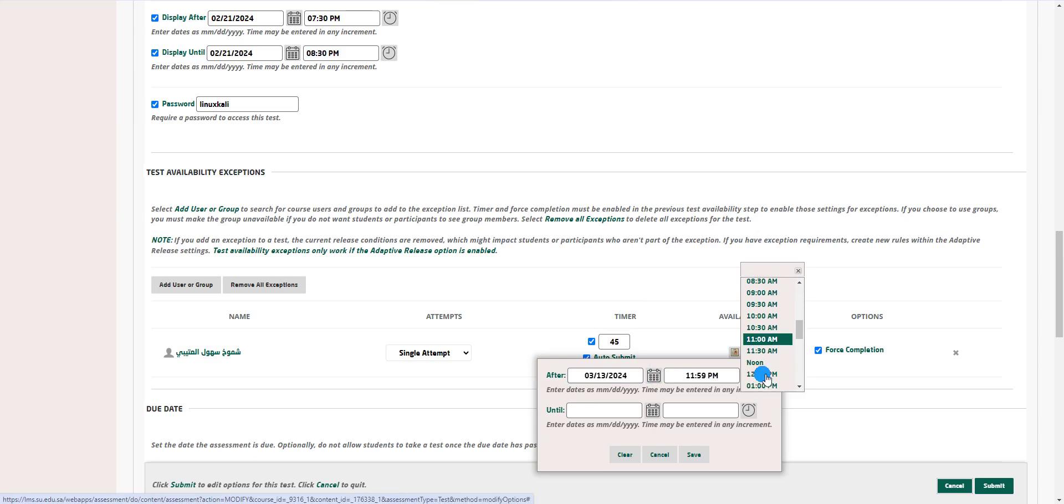
scroll(765, 379, down, 4)
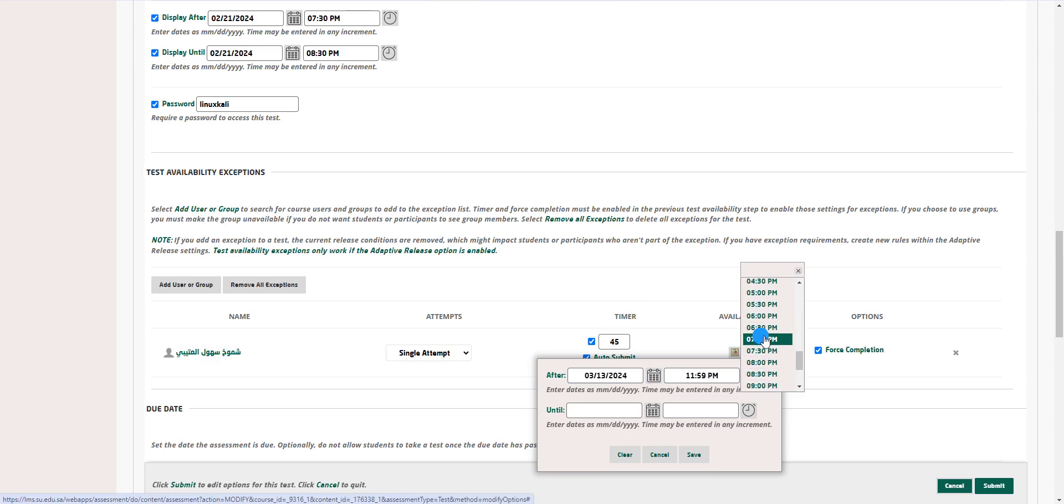
click(762, 328)
Set the exception's Until availability to 03/13/2024 at 07:30 PM and save the availability dates.
click(606, 410)
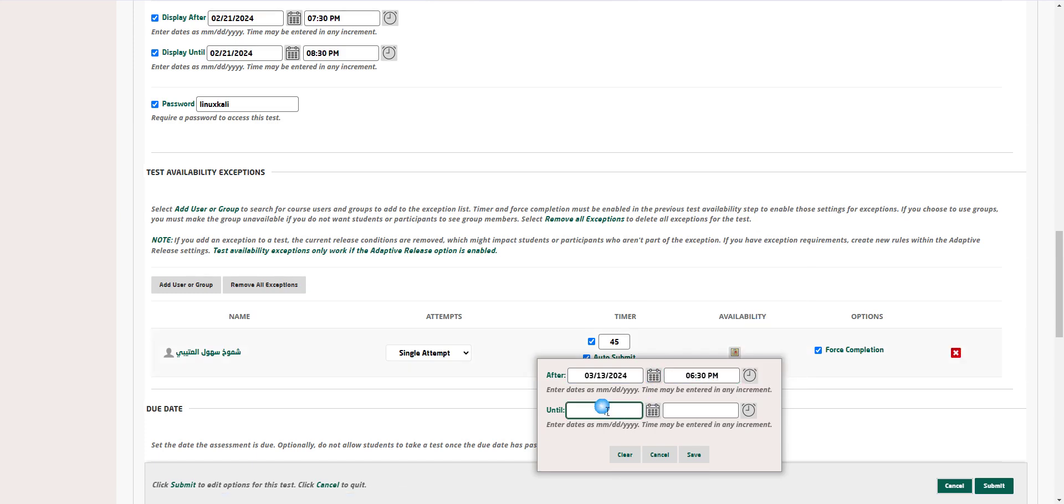
click(651, 411)
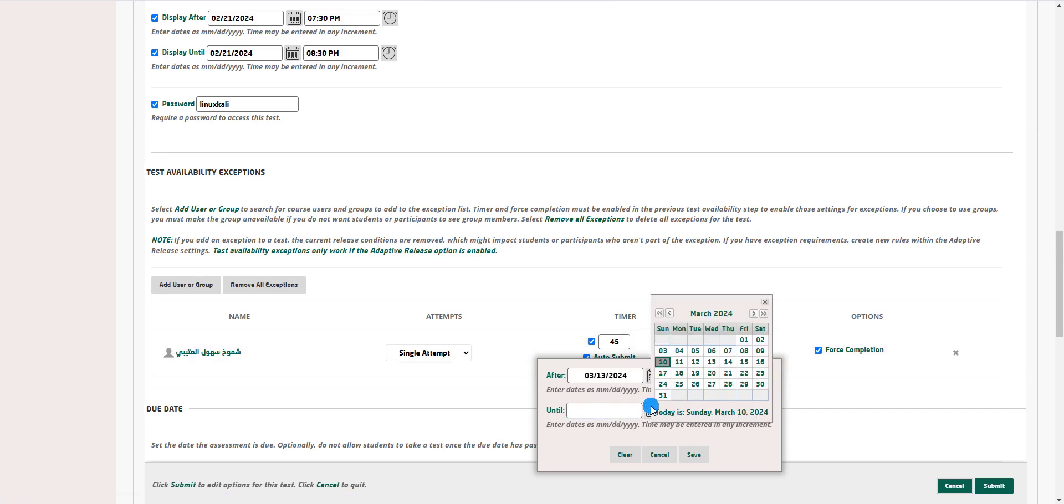
click(712, 362)
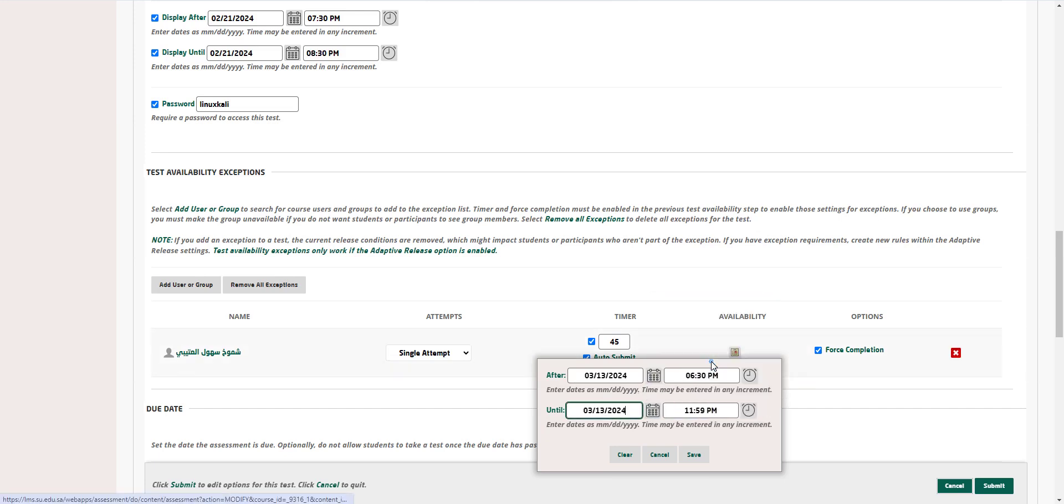
click(748, 410)
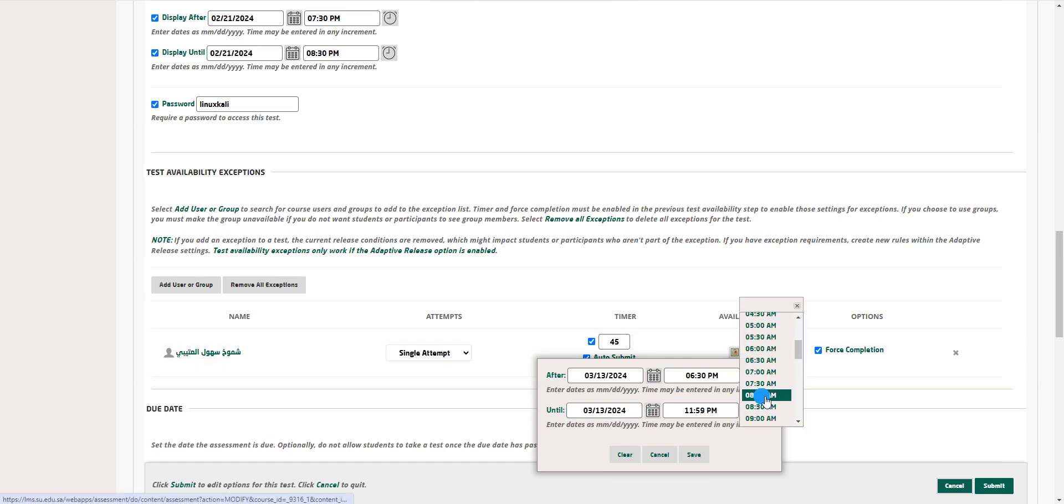
scroll(764, 389, down, 5)
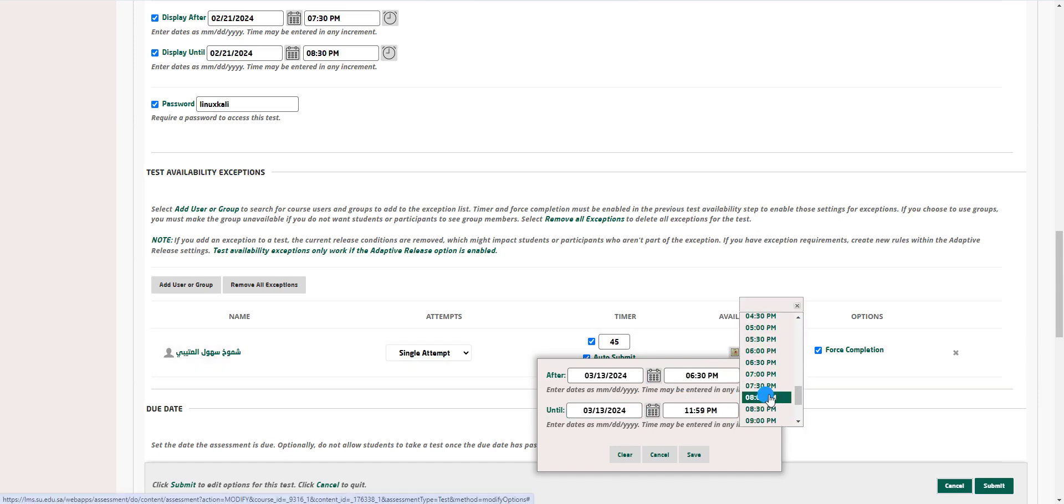
click(765, 386)
click(700, 455)
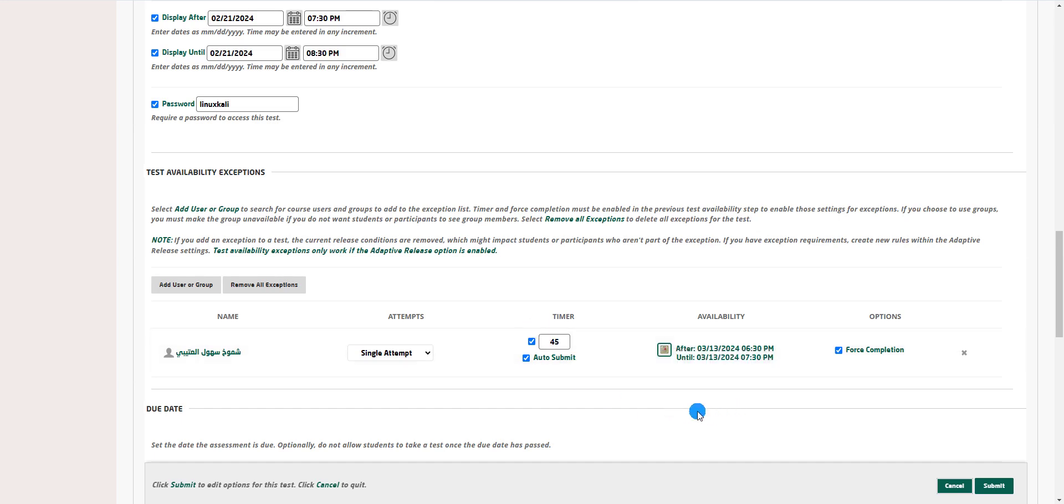
Review the completed exception row and the due date section, and submit the Quiz I test options.
scroll(709, 410, down, 2)
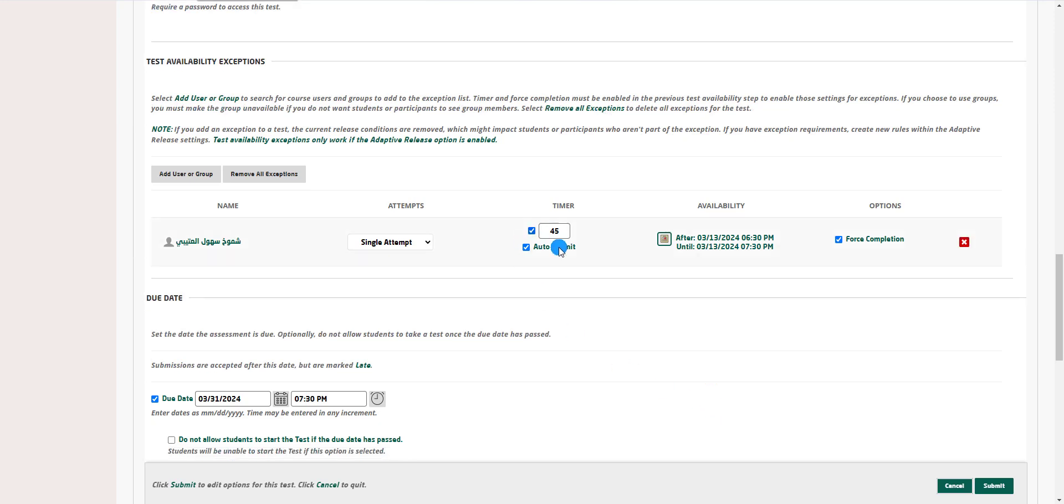
scroll(569, 273, down, 1)
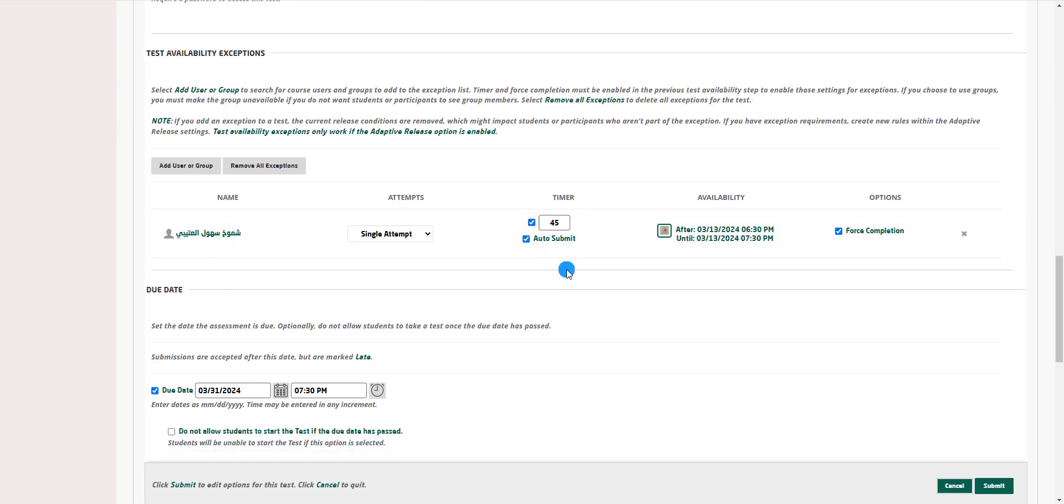
scroll(567, 272, down, 2)
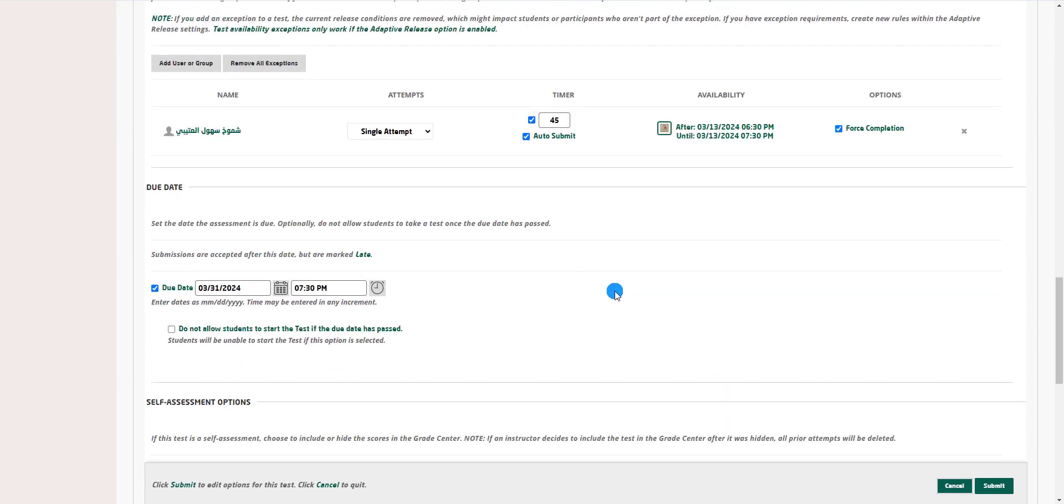
click(1005, 488)
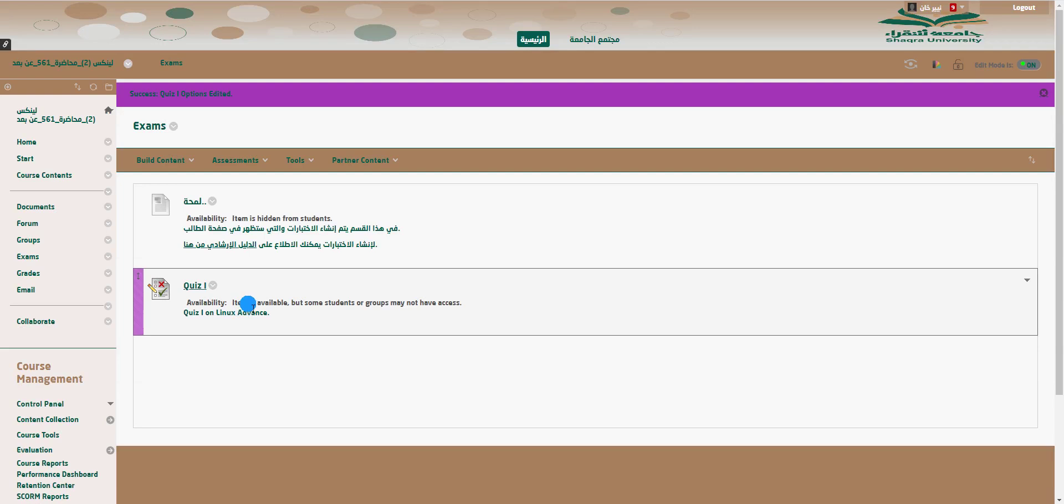
Examine Quiz I's availability note and the instructions on its start page, and return to the Exams list.
drag(235, 304, 469, 301)
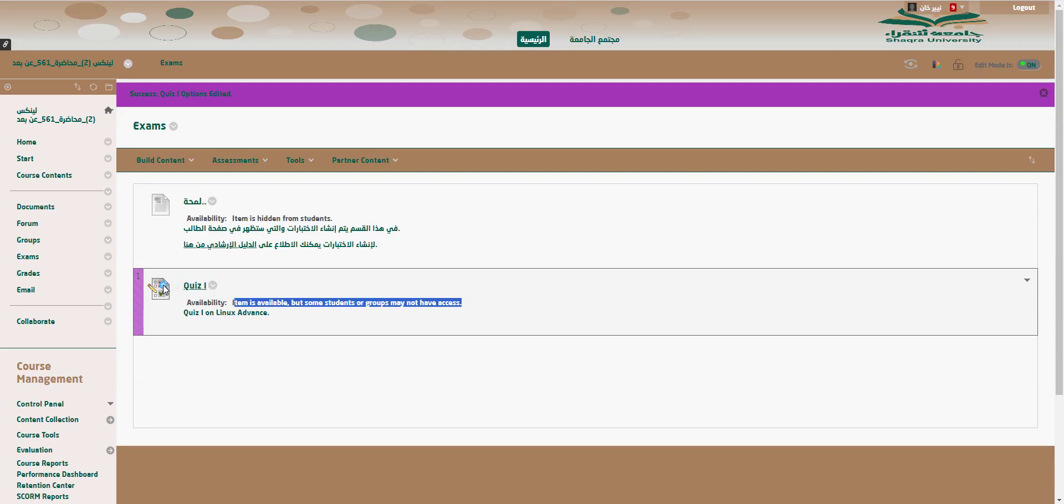
click(194, 286)
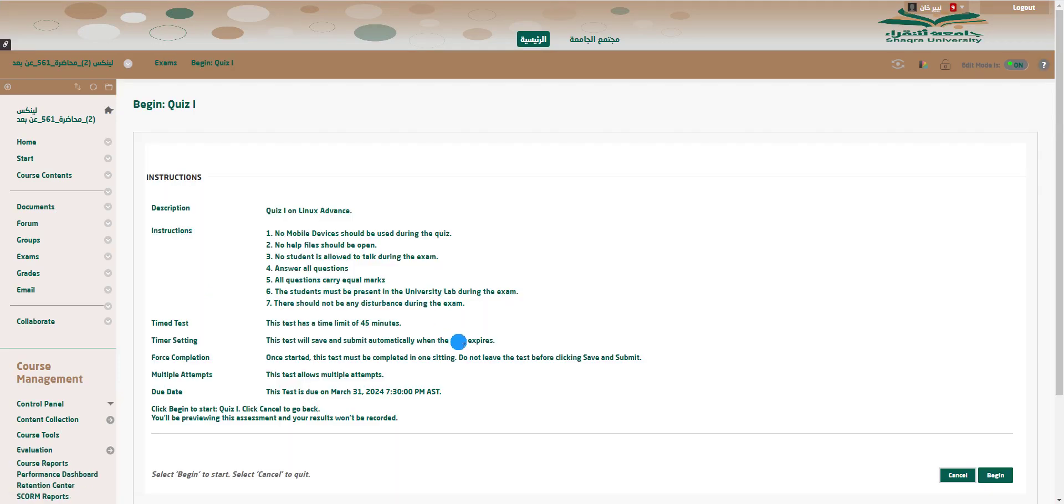
scroll(460, 342, down, 3)
scroll(460, 343, up, 3)
key(alt+Left)
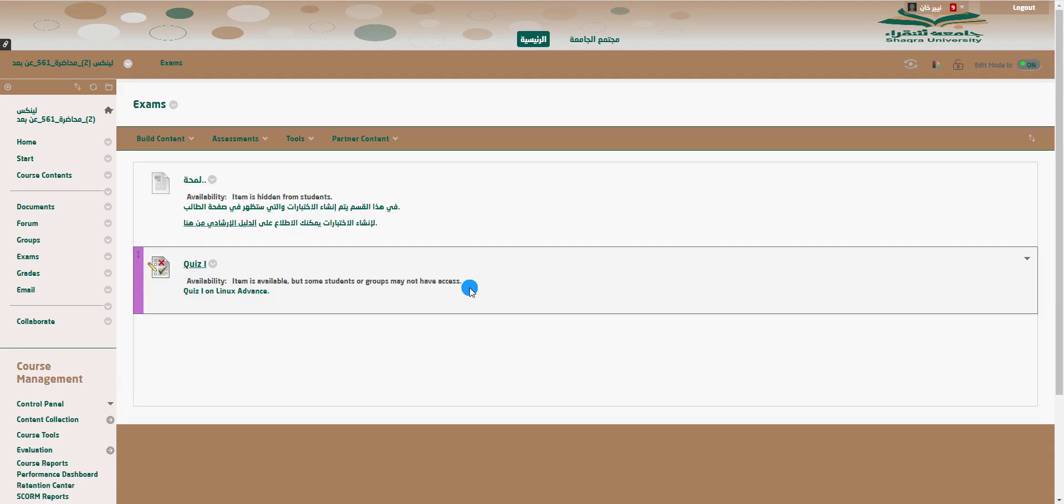
scroll(447, 334, down, 2)
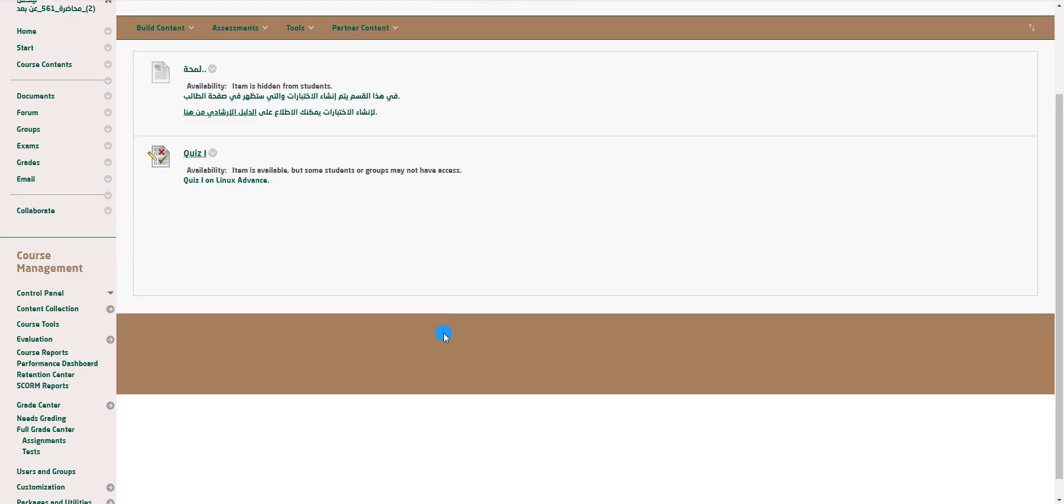
scroll(446, 335, up, 2)
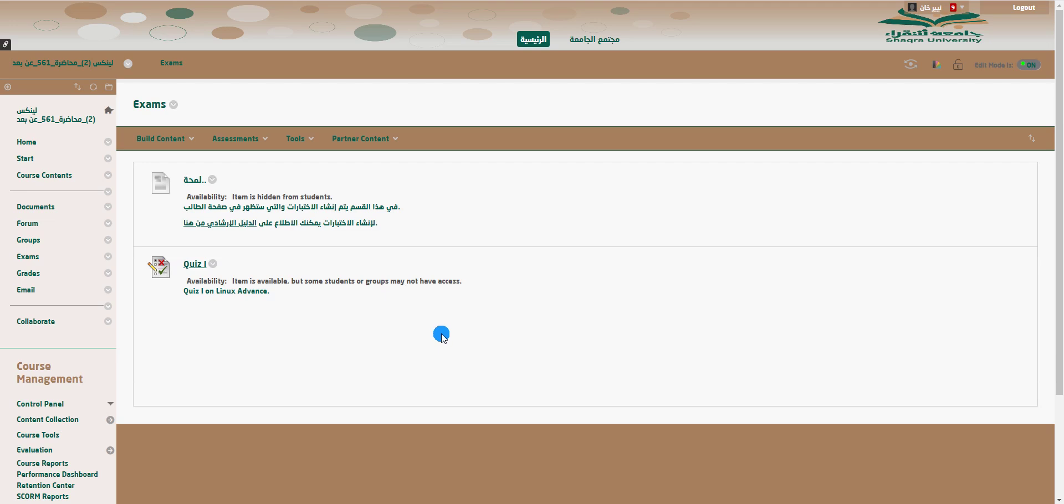
Go from the course grades page to the Grade Center's Tests view and look through the students' Quiz I scores.
click(26, 276)
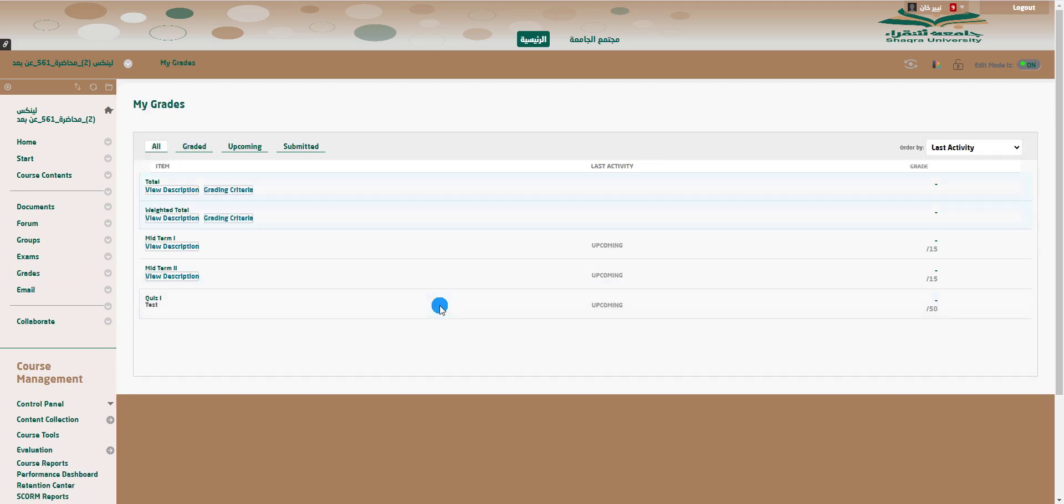
scroll(44, 339, down, 2)
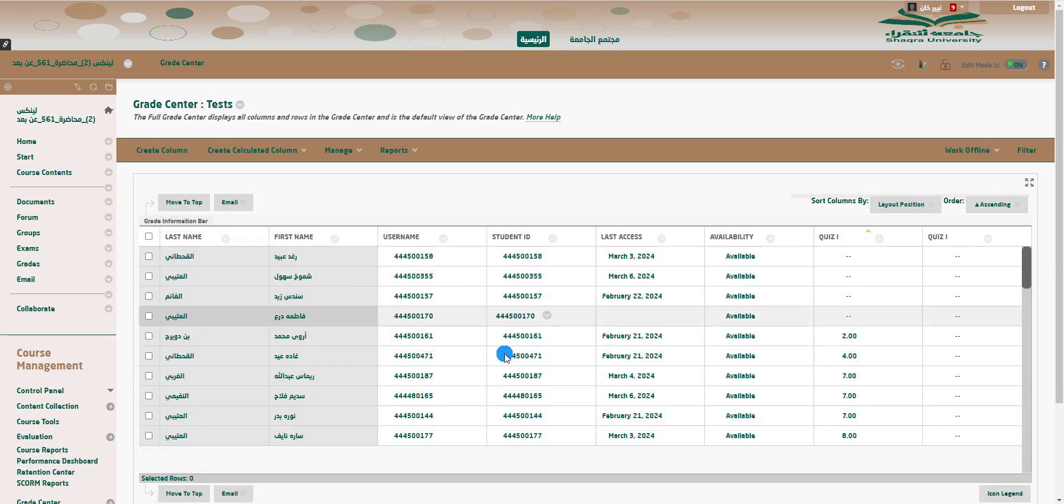
scroll(883, 302, down, 3)
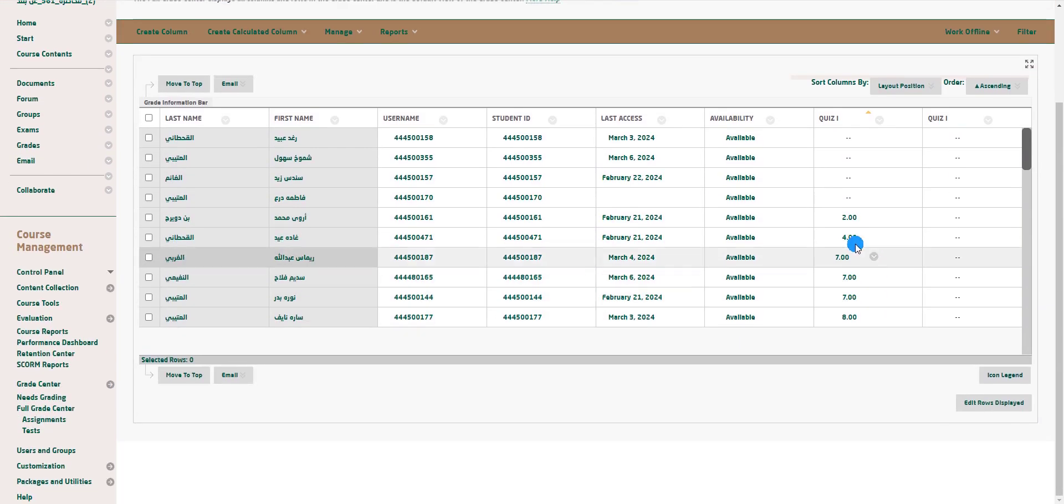
drag(1028, 149, 1019, 321)
Sort the Grade Center rows by the first Quiz I column from highest to lowest score.
click(878, 122)
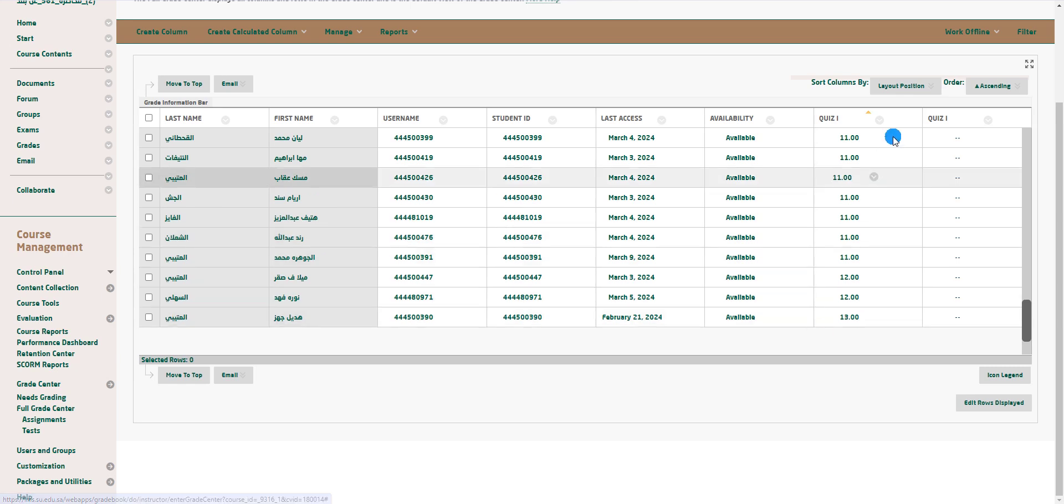
click(873, 115)
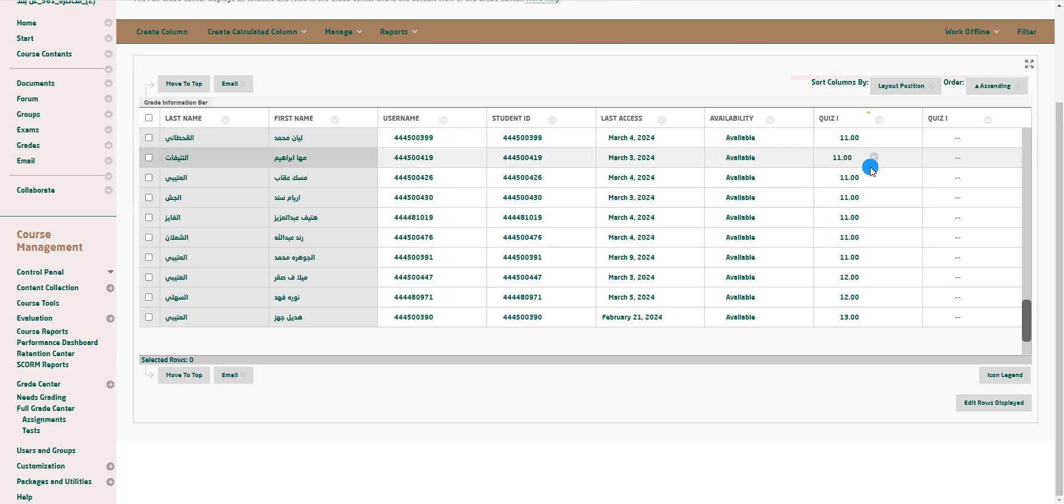
click(839, 114)
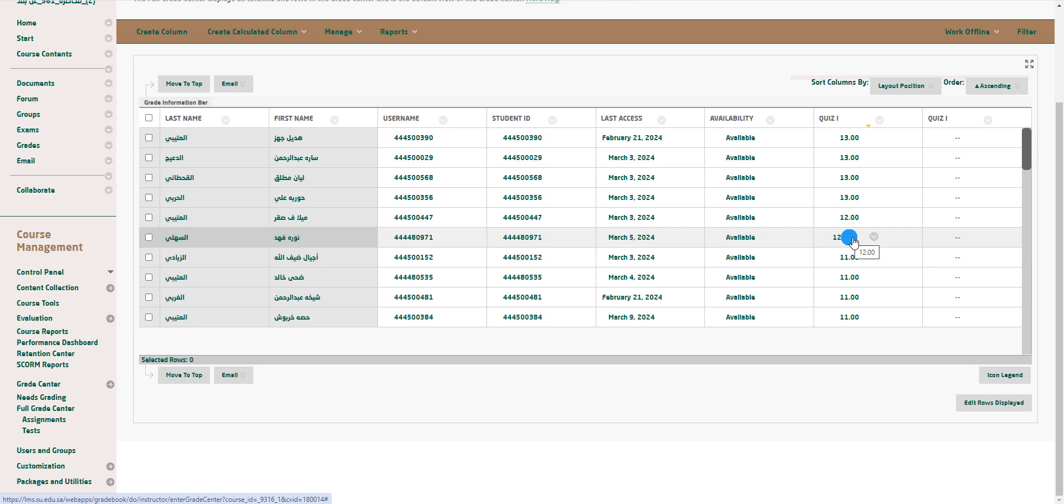
scroll(852, 241, up, 3)
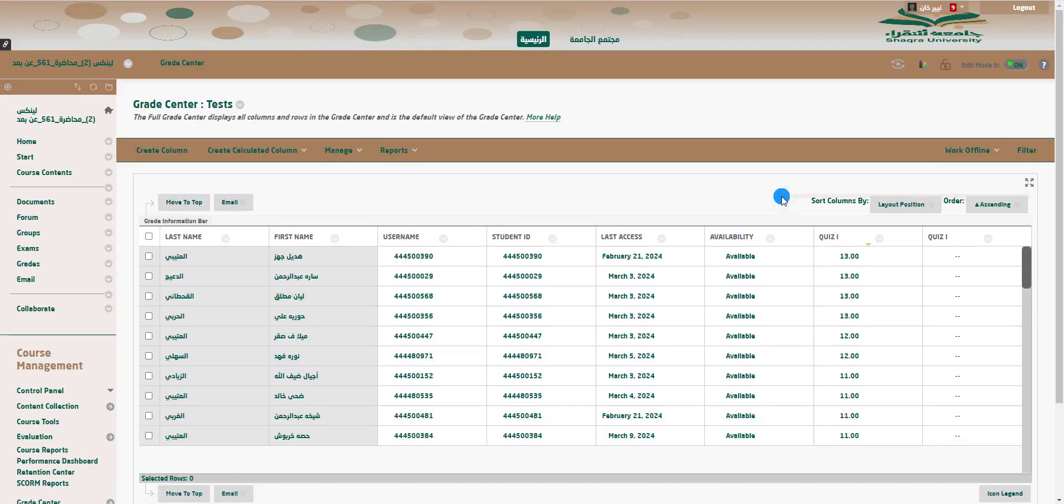